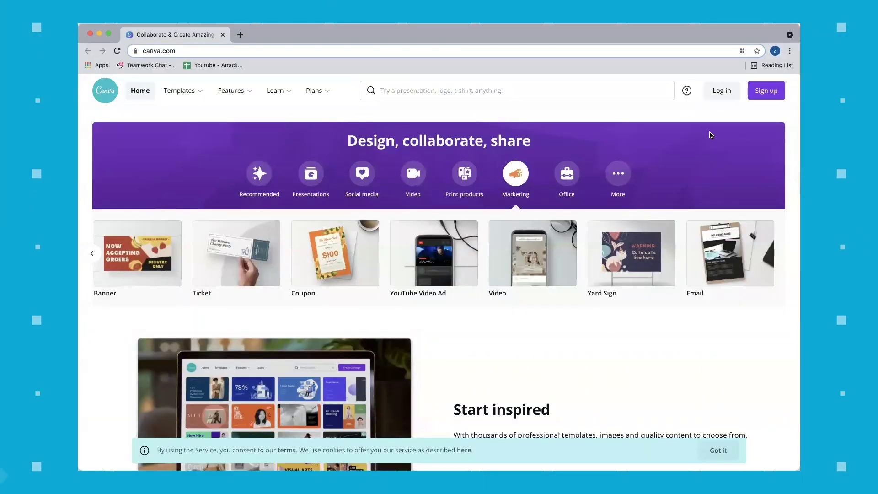
Scroll down the Canva homepage to reach the design-creation options.
scroll(758, 155, down, 3)
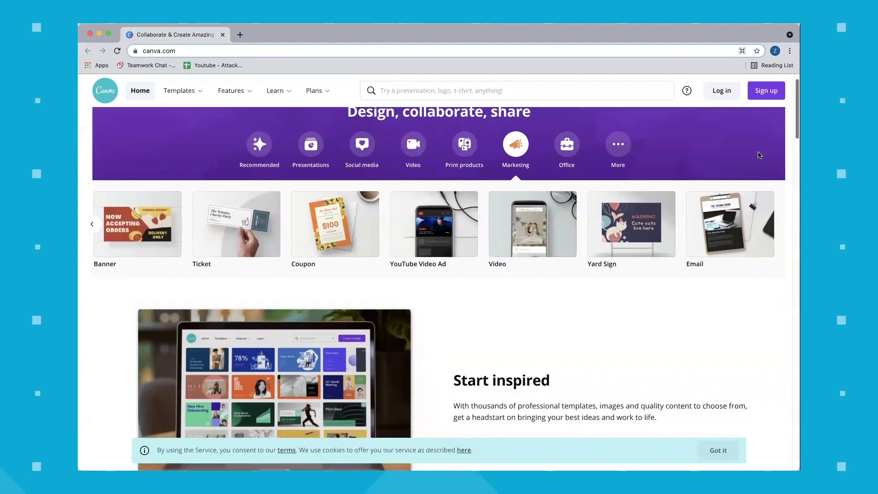
scroll(757, 153, down, 3)
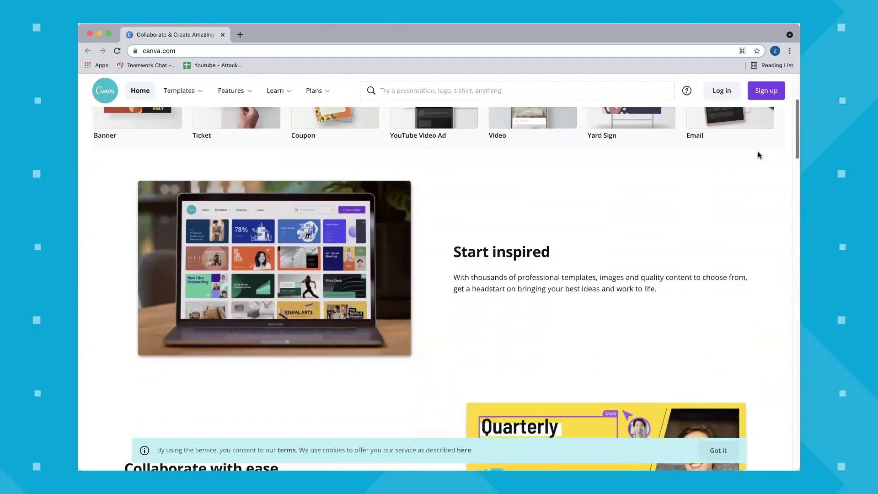
scroll(758, 153, down, 2)
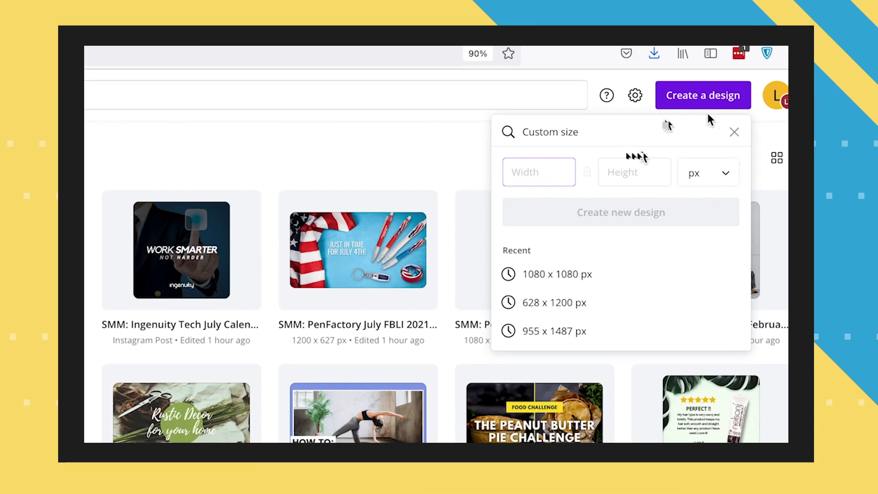
Search 'youtube thumbnail', start a blank YouTube Thumbnail design and browse its templates.
click(719, 78)
click(659, 109)
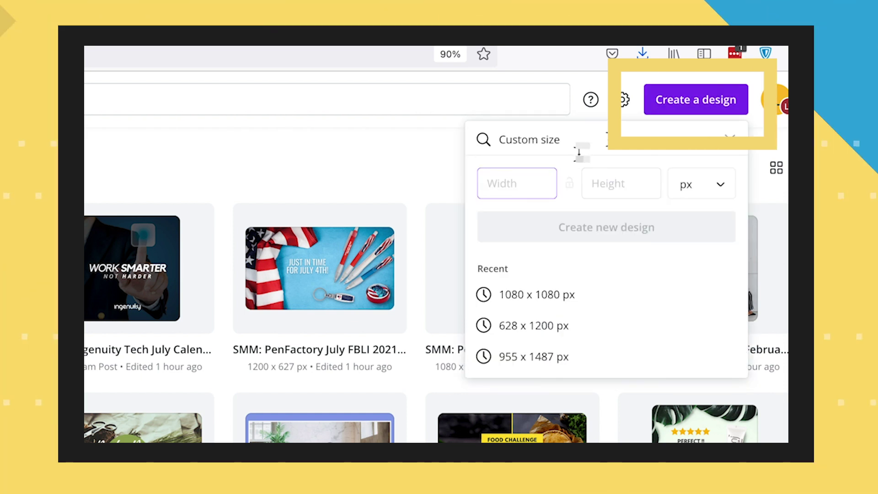
text(youtu)
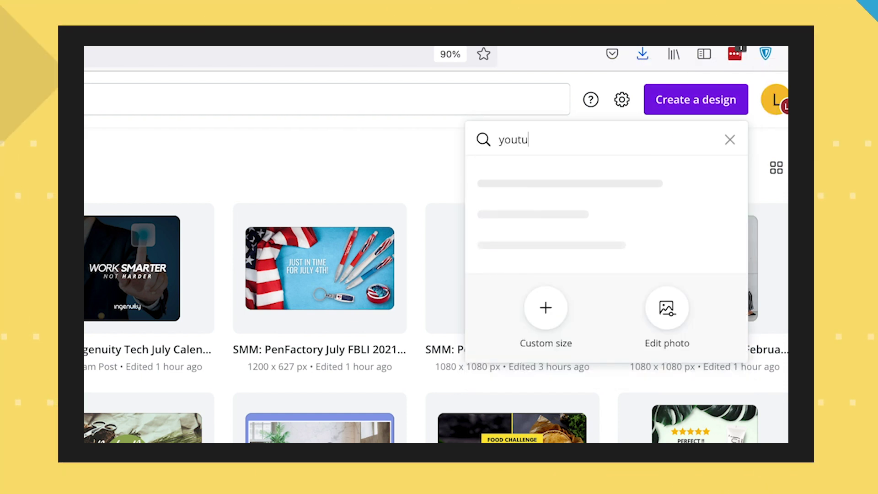
text(be thumbnail)
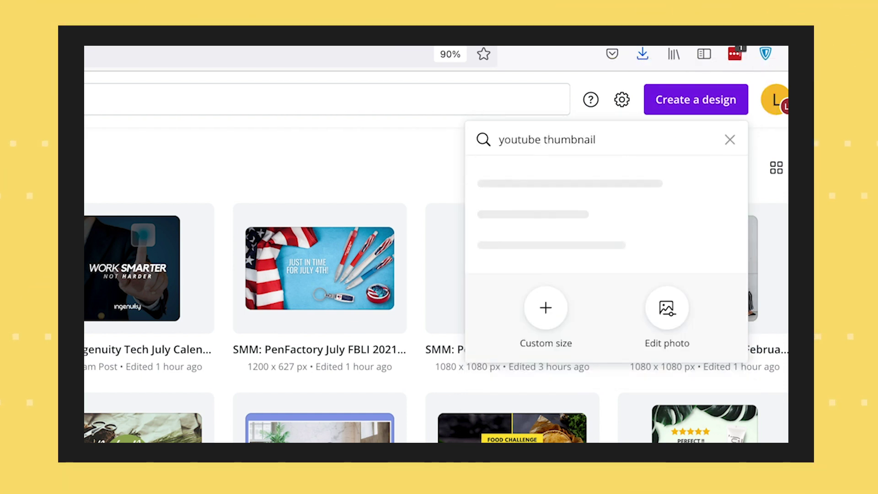
click(601, 181)
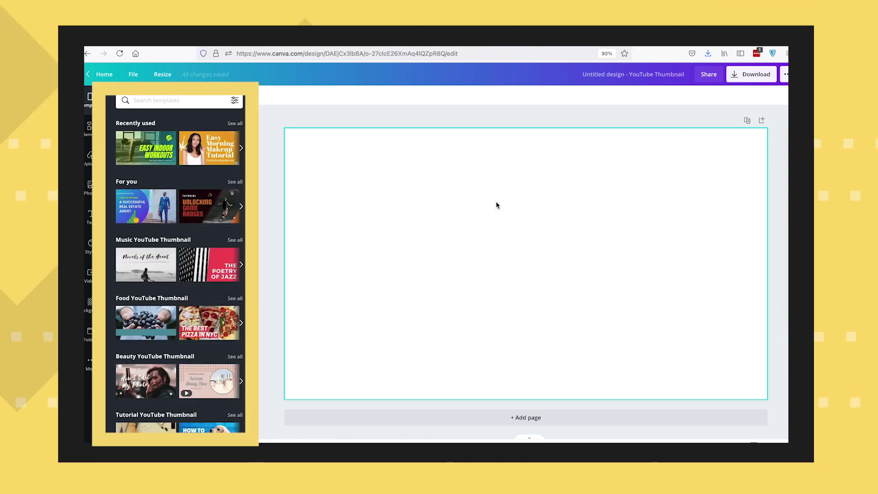
scroll(132, 351, down, 5)
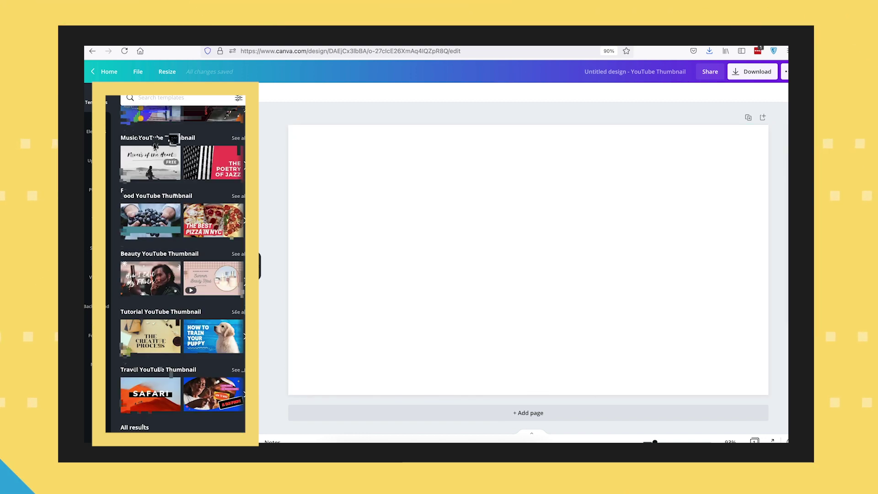
scroll(132, 351, down, 5)
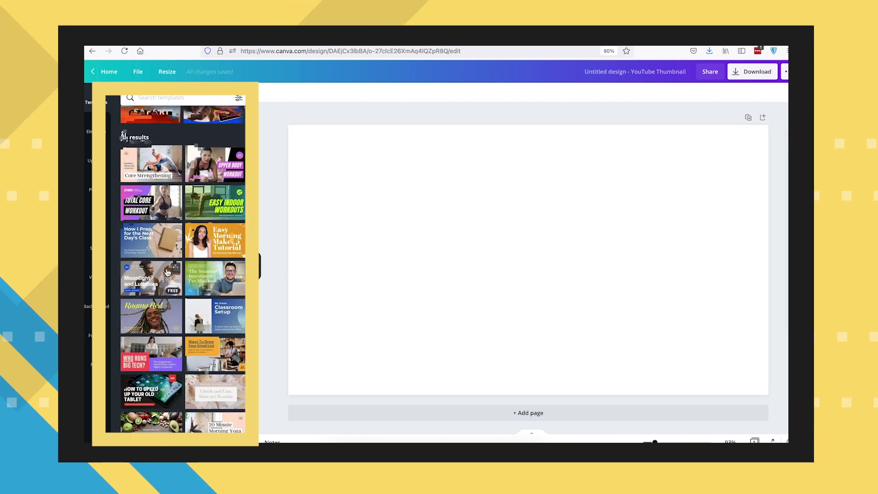
Preview several thumbnail templates and apply Easy Indoor Workouts.
click(203, 297)
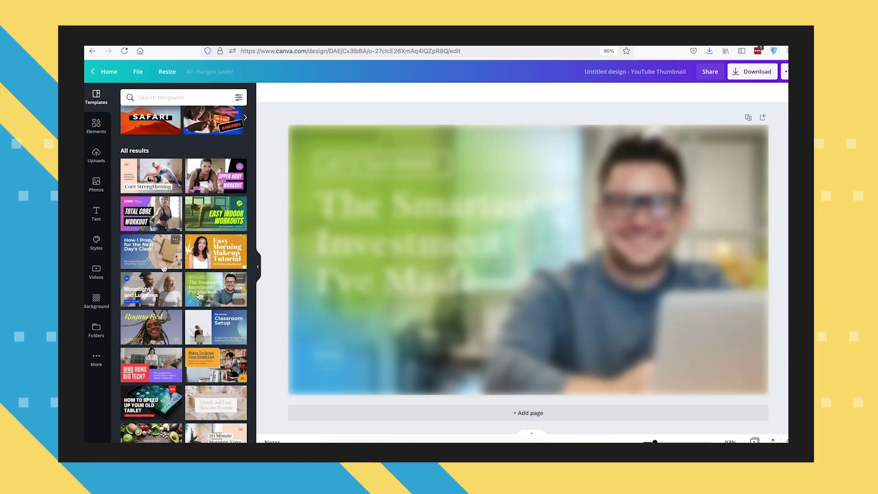
click(149, 223)
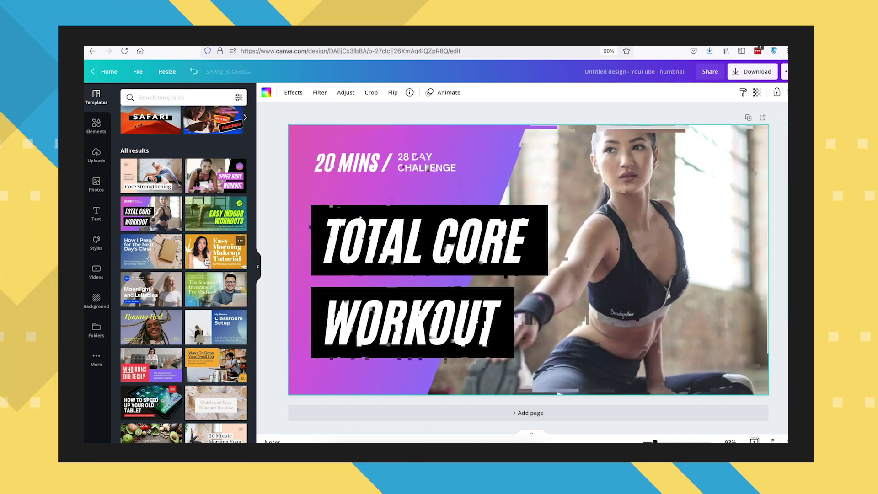
click(206, 262)
click(191, 223)
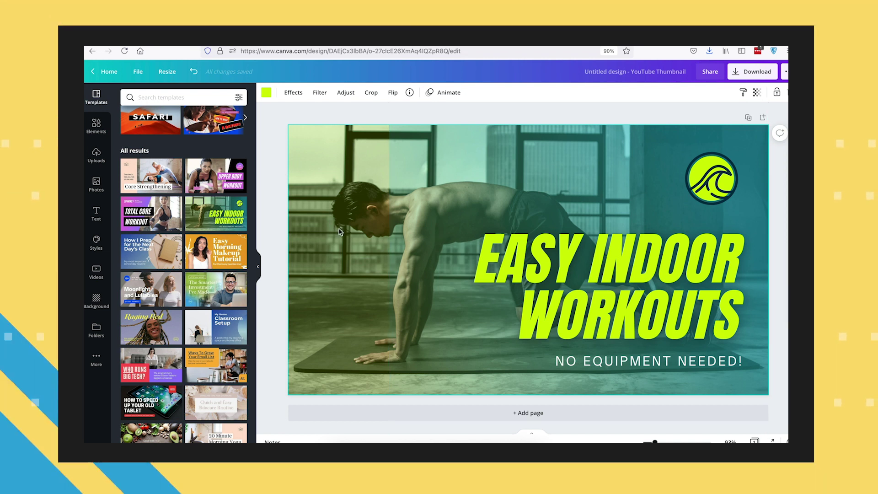
Delete the template's workout photo, leaving the green gradient behind the headline.
scroll(378, 290, down, 2)
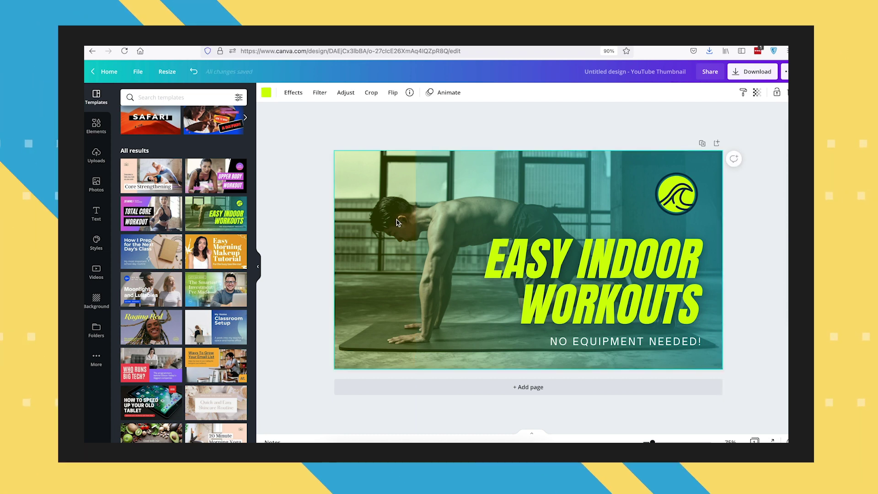
key(Delete)
click(97, 126)
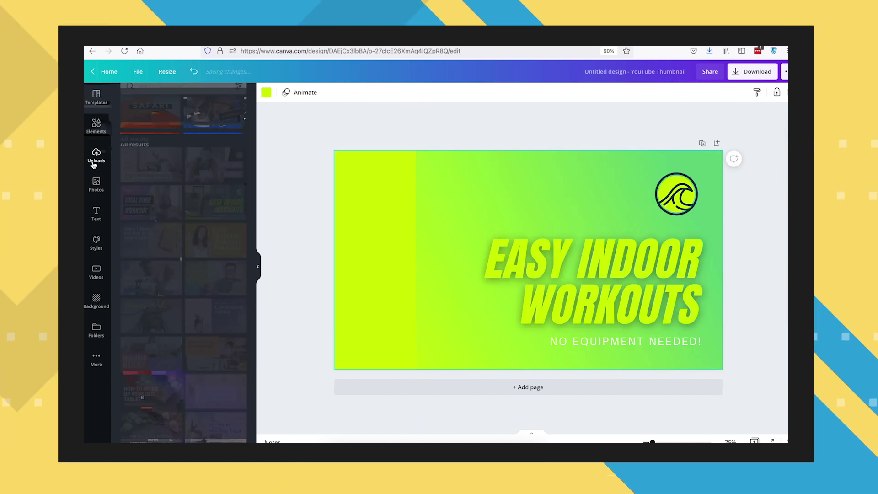
Upload IMG_1246.JPG from the 01 Creating a Thumbnail folder into the design.
click(96, 155)
click(207, 118)
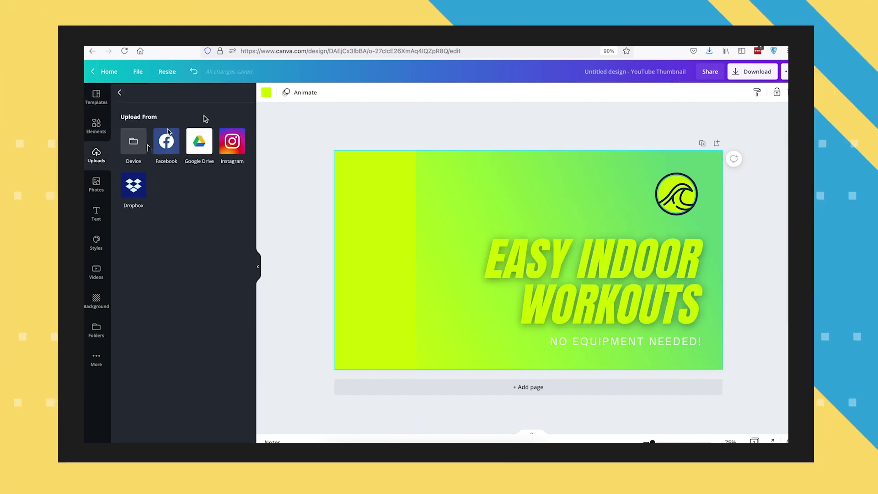
click(146, 148)
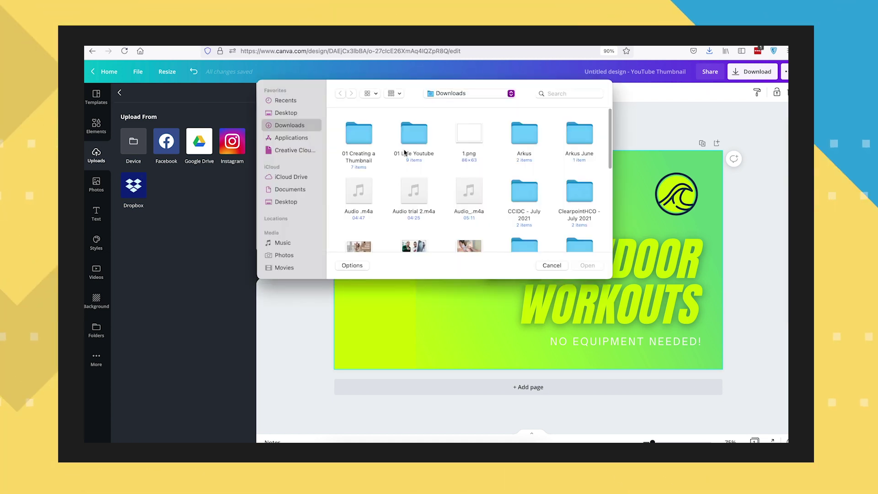
double_click(359, 133)
double_click(360, 145)
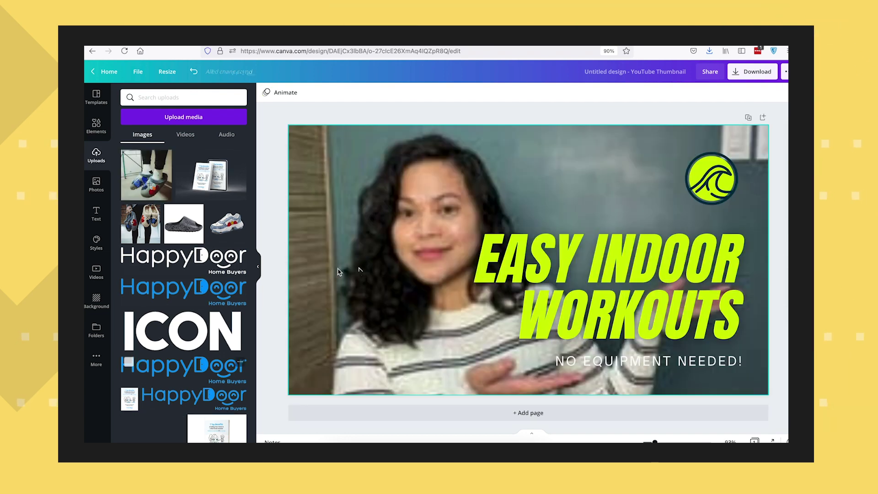
Shrink the presenter photo to about 1,095 by 668 and shift it slightly left.
drag(764, 121, 693, 143)
drag(503, 205, 477, 205)
click(353, 123)
Reselect the presenter photo and settle it on the left of the page.
click(359, 202)
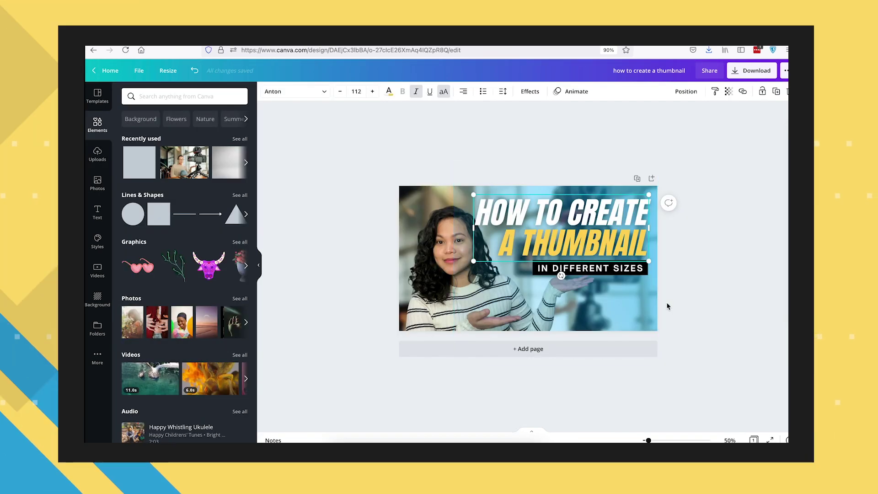
click(457, 283)
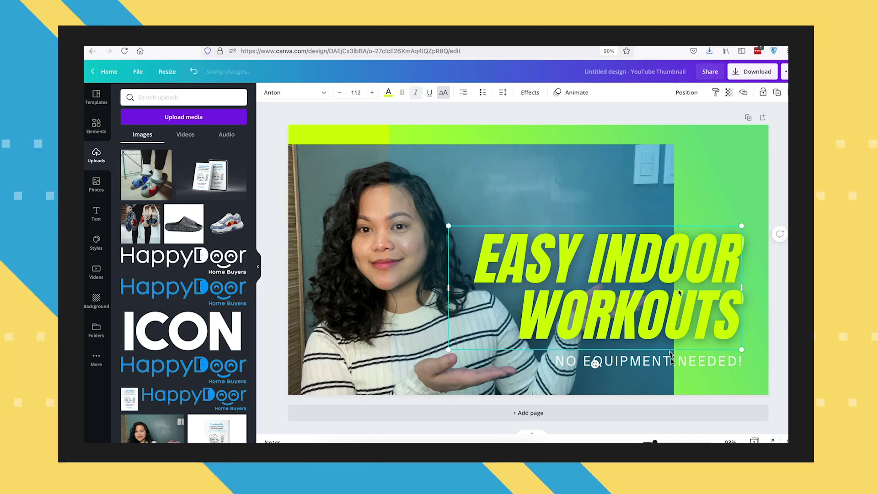
Move the headline and subtitle up, then apply Background Remover to the presenter photo.
shift+click(672, 361)
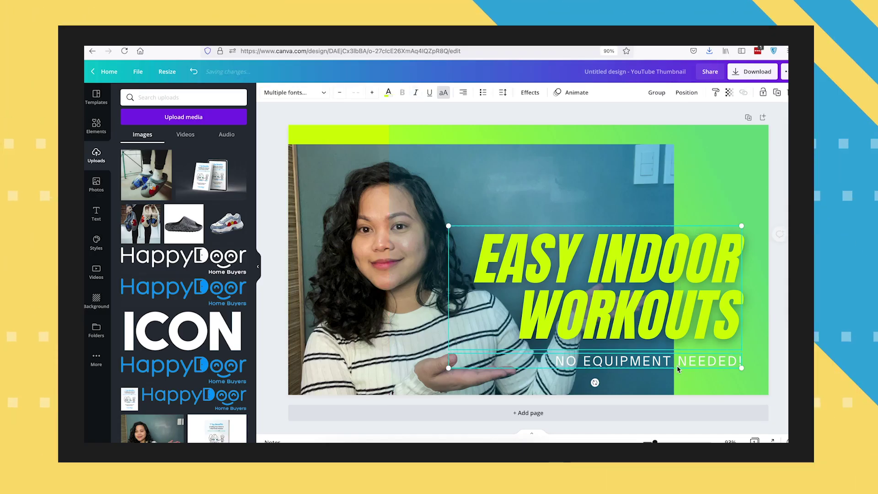
drag(676, 365, 681, 284)
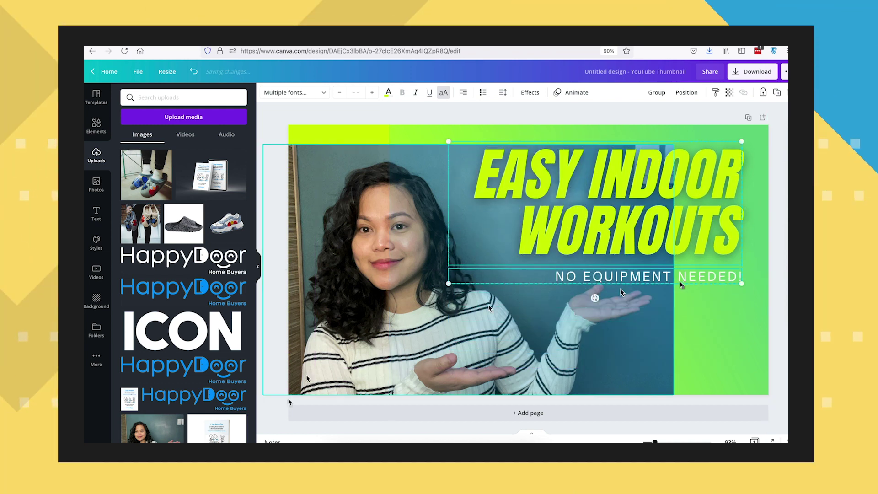
click(318, 369)
click(288, 93)
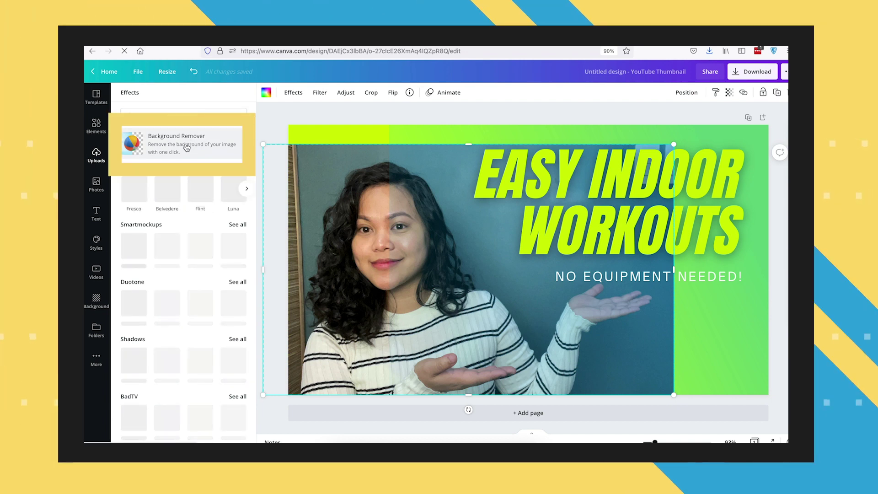
click(187, 147)
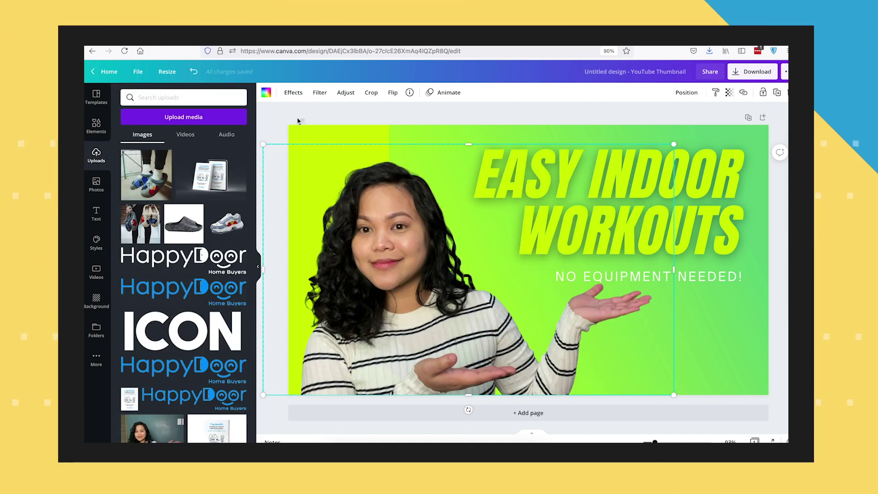
Set a camera-on-tripod stock photo as the background and enlarge it within its crop frame.
click(100, 183)
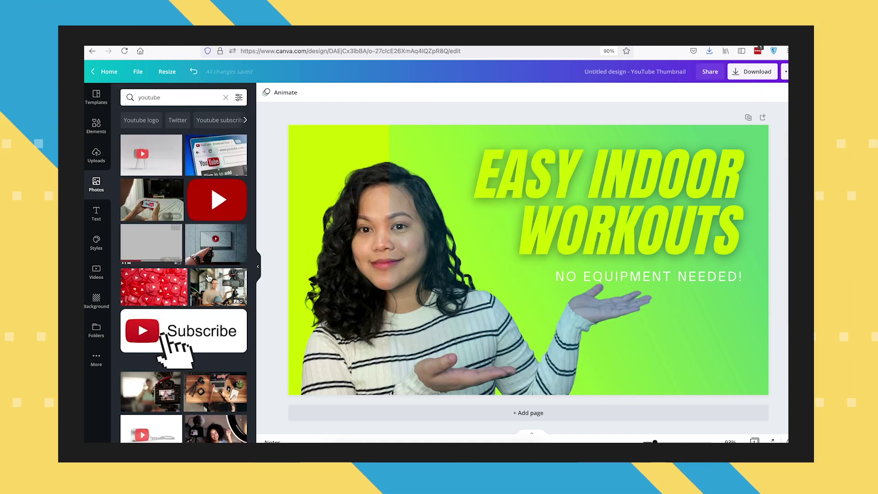
drag(218, 286, 303, 137)
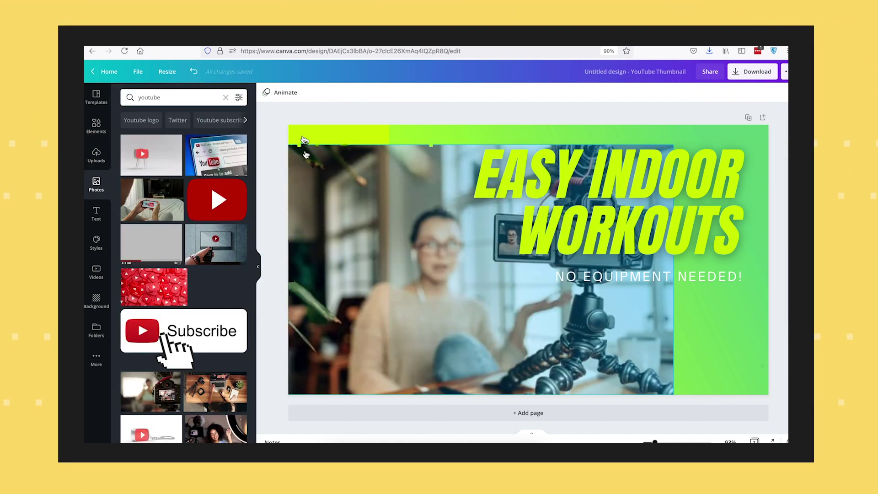
double_click(304, 137)
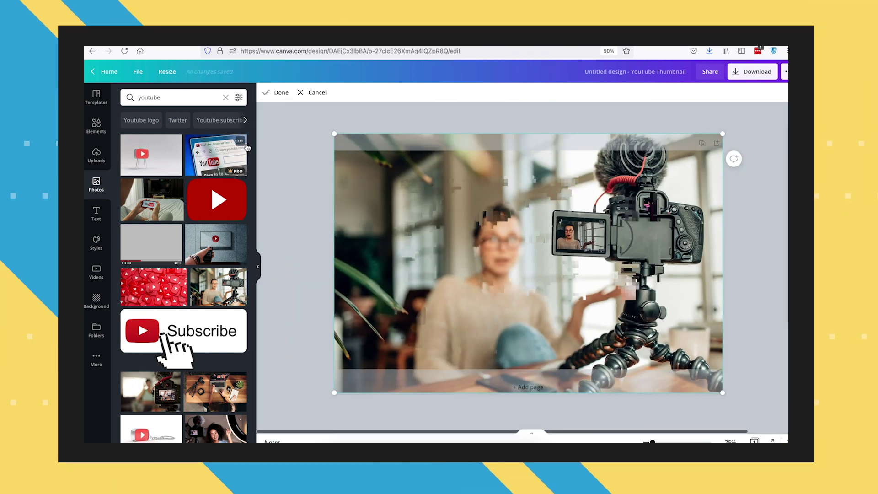
drag(334, 392, 333, 362)
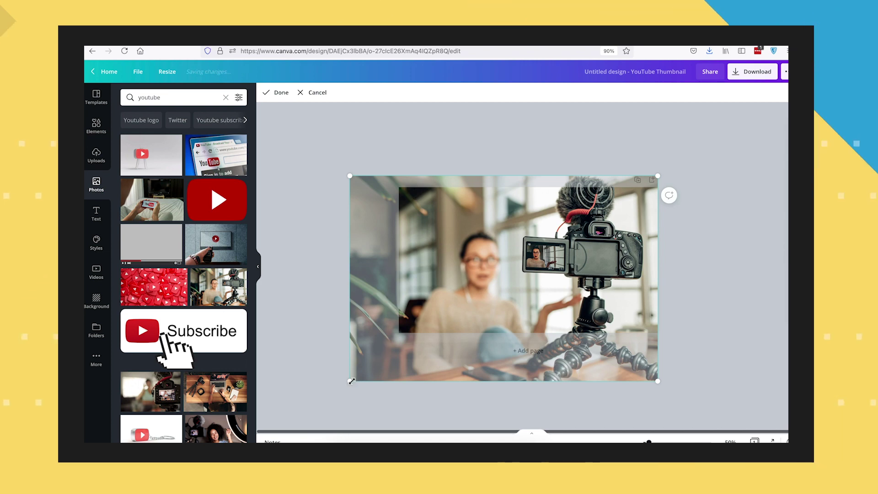
drag(352, 378, 335, 390)
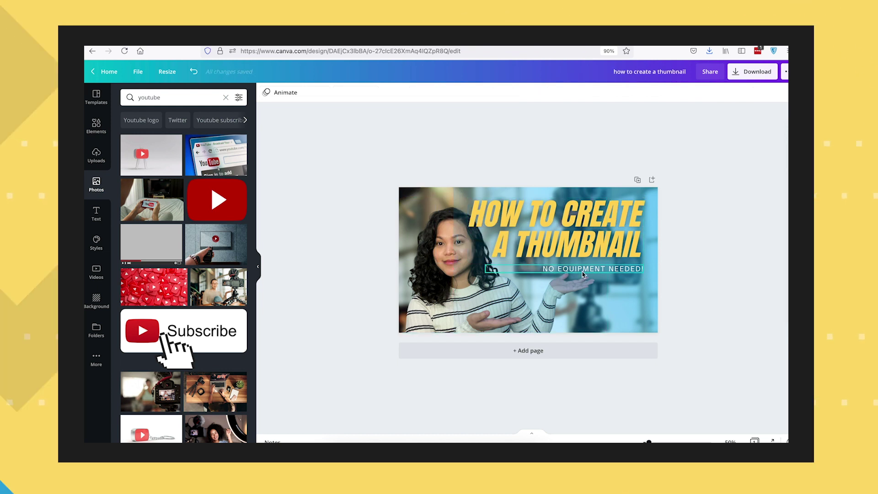
Select the subtitle's text and begin replacing it with 'IN'.
double_click(582, 274)
key(ctrl+a)
text(IN)
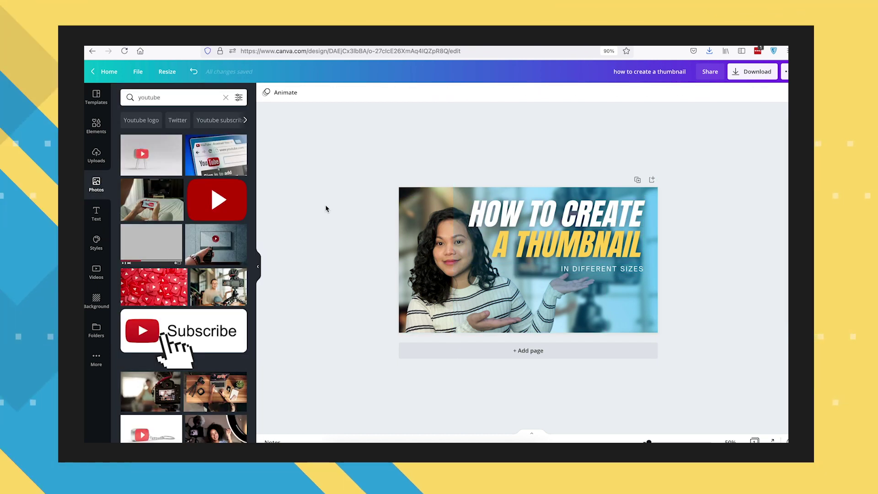
Bold the IN DIFFERENT SIZES subtitle and stretch a black square bar behind it.
click(633, 271)
key(ctrl+b)
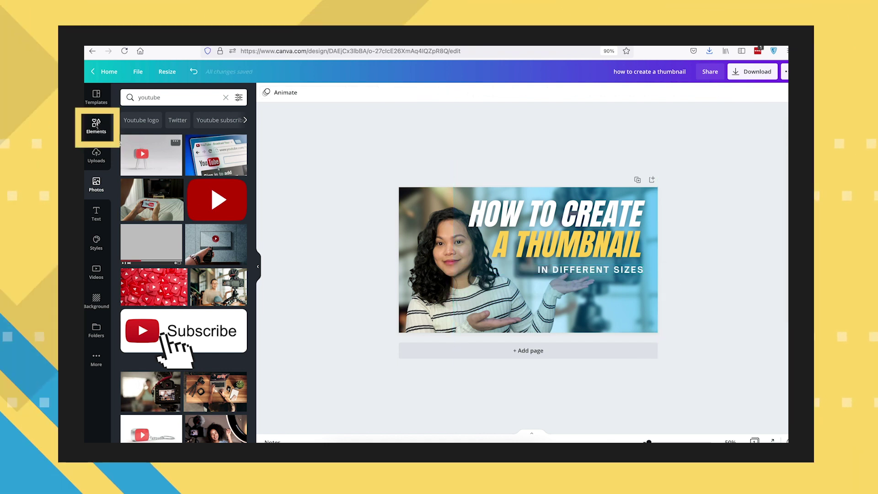
click(96, 124)
click(157, 214)
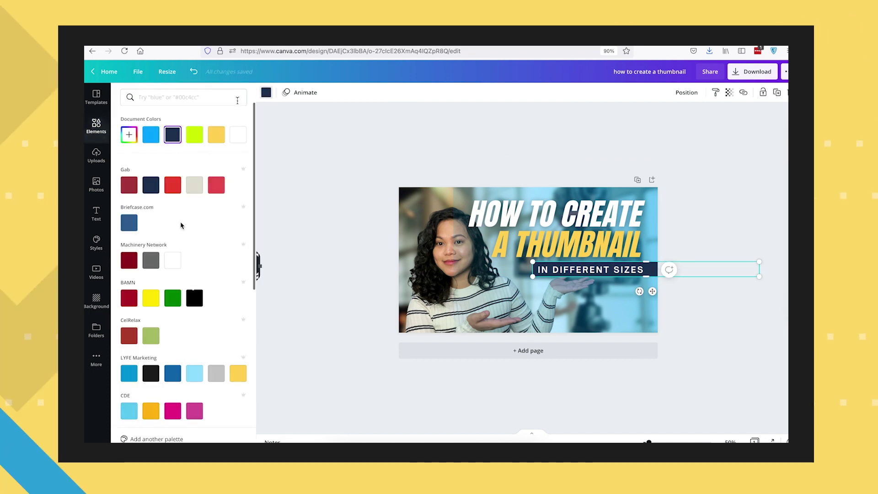
drag(666, 268, 649, 269)
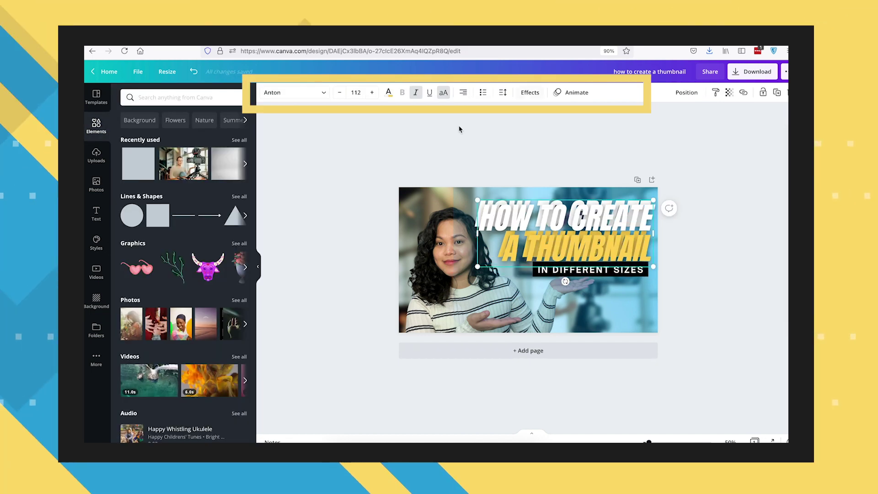
Give the headline a Lift effect, testing Hollow before reverting, and add a new square.
click(530, 92)
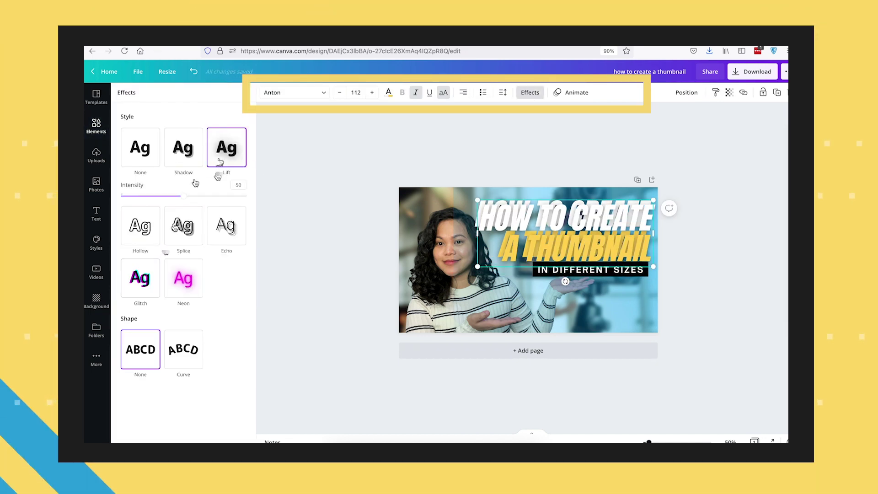
click(140, 226)
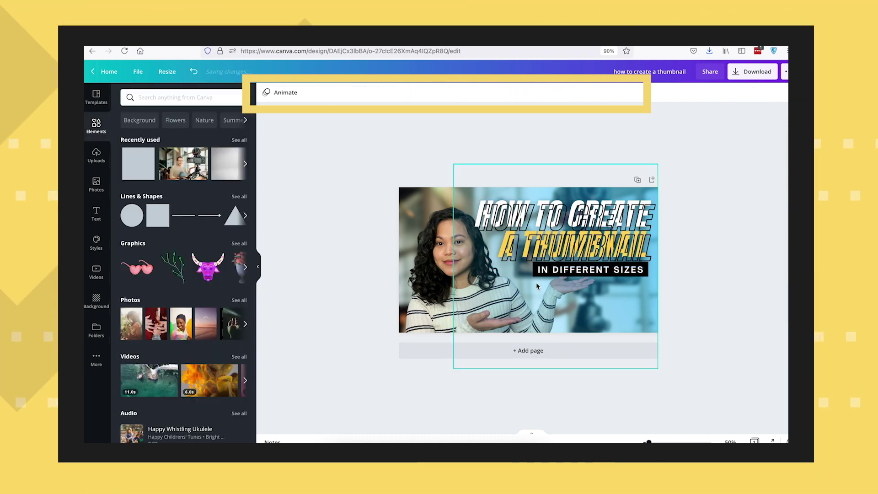
click(565, 227)
click(362, 275)
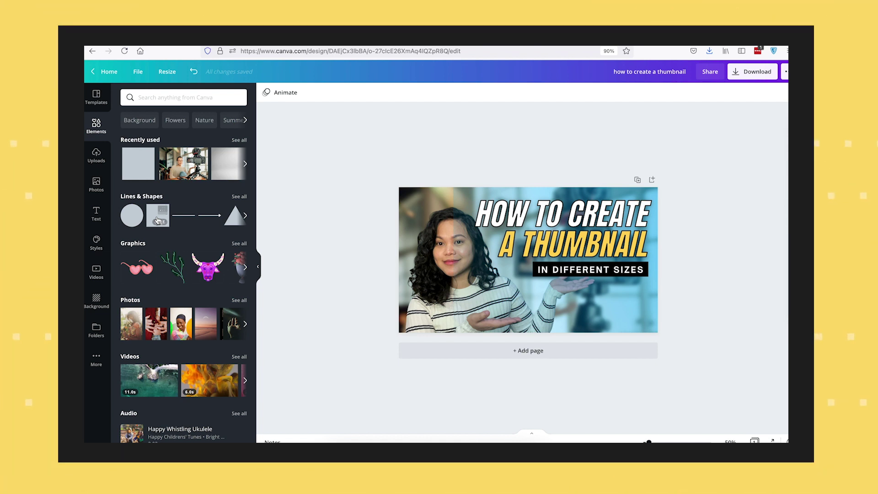
click(157, 220)
Fill the square blue, stretch it over the thumbnail and make it mostly transparent.
click(279, 93)
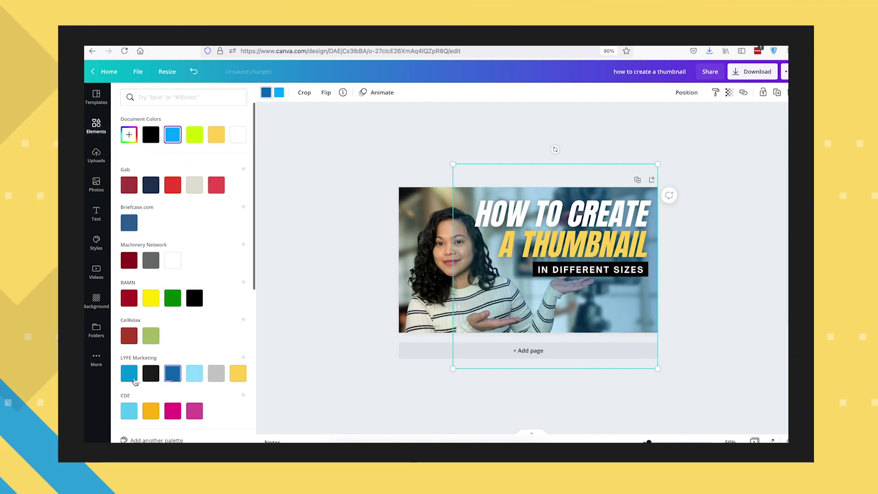
click(237, 373)
click(638, 304)
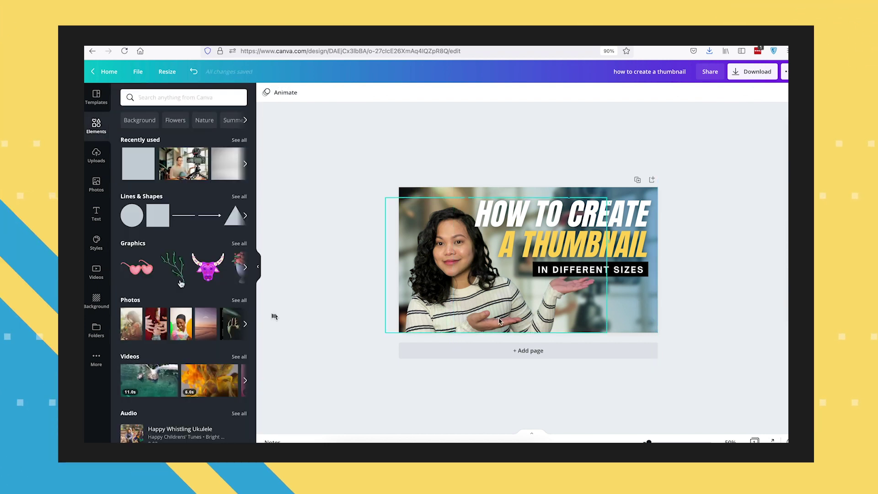
drag(499, 321, 535, 139)
click(729, 93)
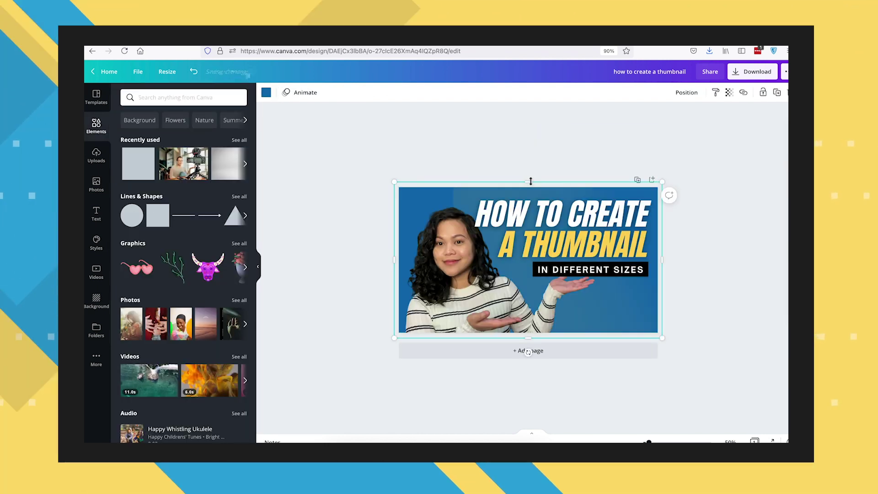
click(266, 93)
click(729, 92)
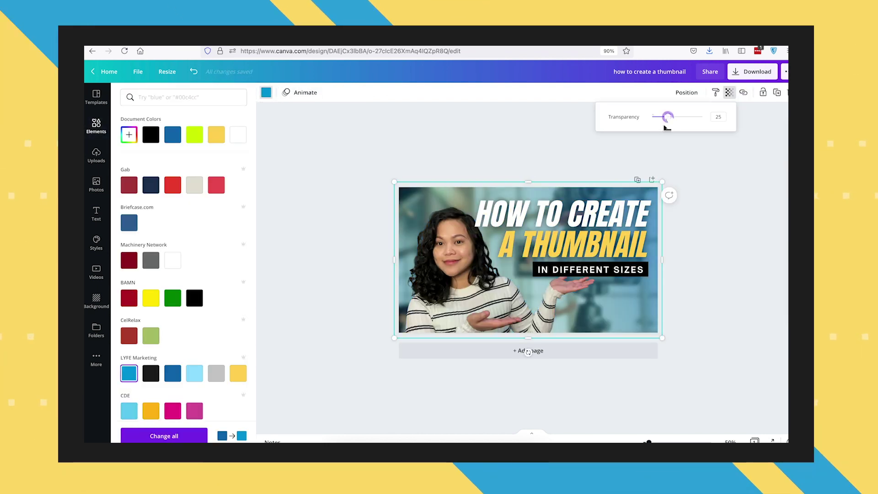
click(320, 219)
Search elements for 'blur' and place a glow, recoloured yellow, over the presenter.
click(182, 97)
text(blur)
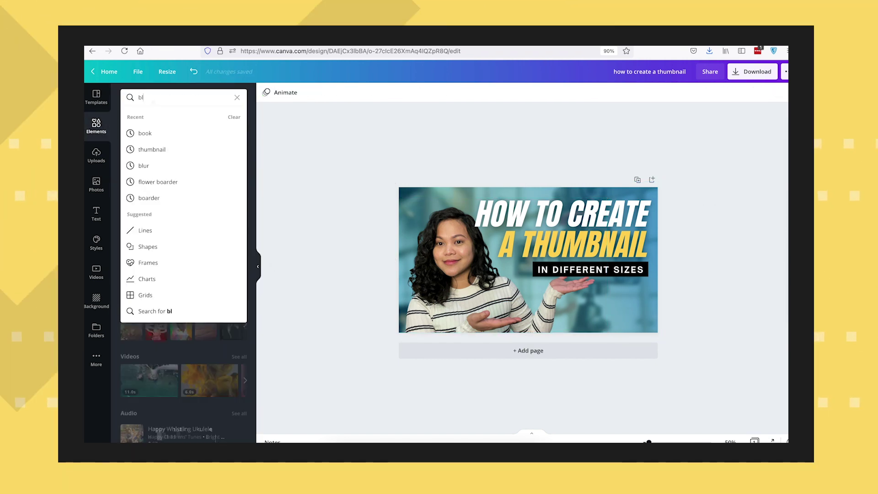
key(Return)
drag(137, 182, 613, 329)
click(266, 92)
click(129, 156)
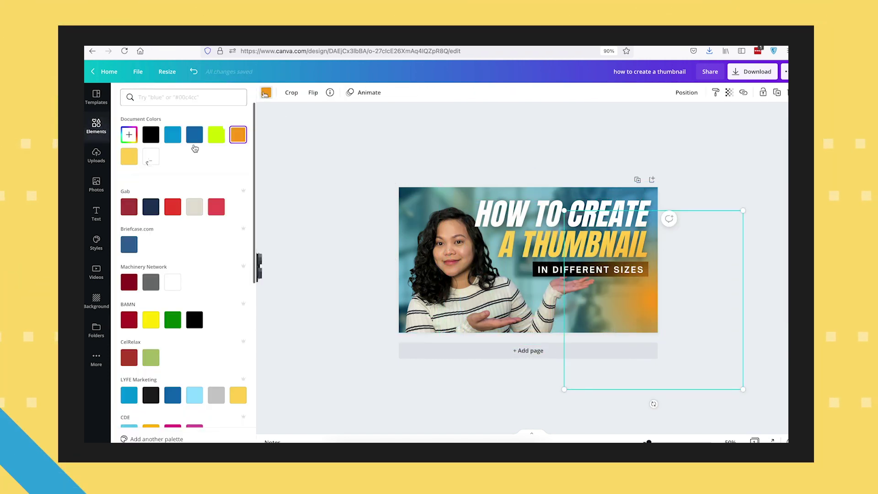
drag(660, 279, 439, 298)
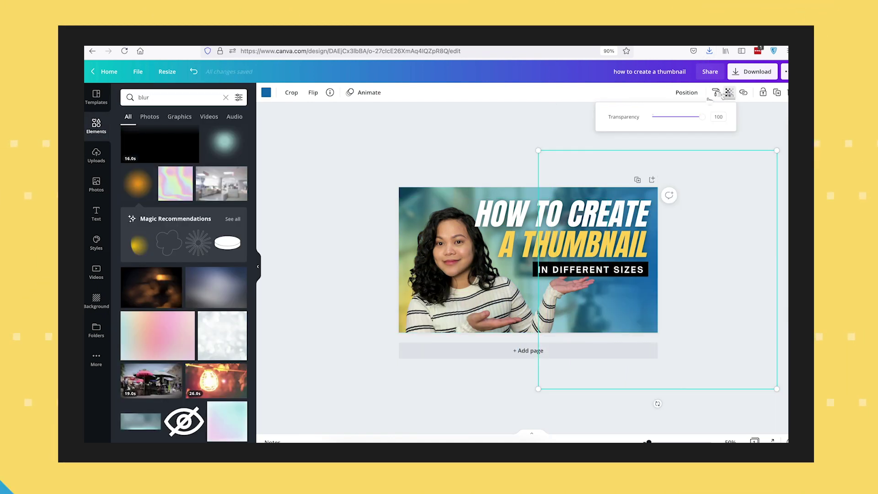
Fade the blue blur glow to 42 transparency and slightly enlarge the presenter cutout.
drag(701, 117, 672, 117)
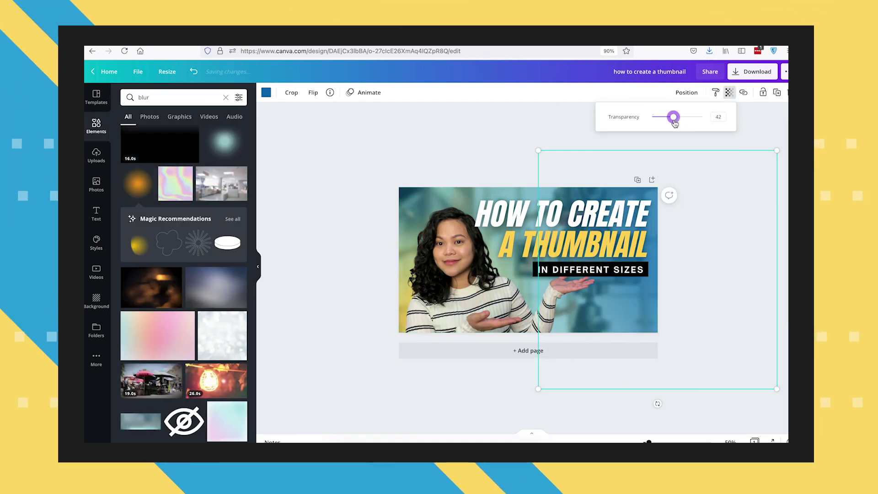
click(551, 139)
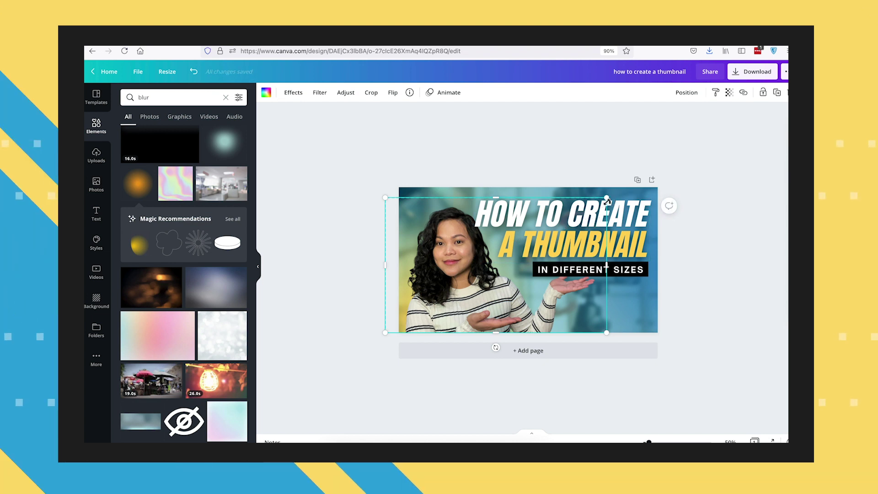
mouse_move(607, 200)
mouse_down()
mouse_move(640, 194)
mouse_move(618, 189)
mouse_up()
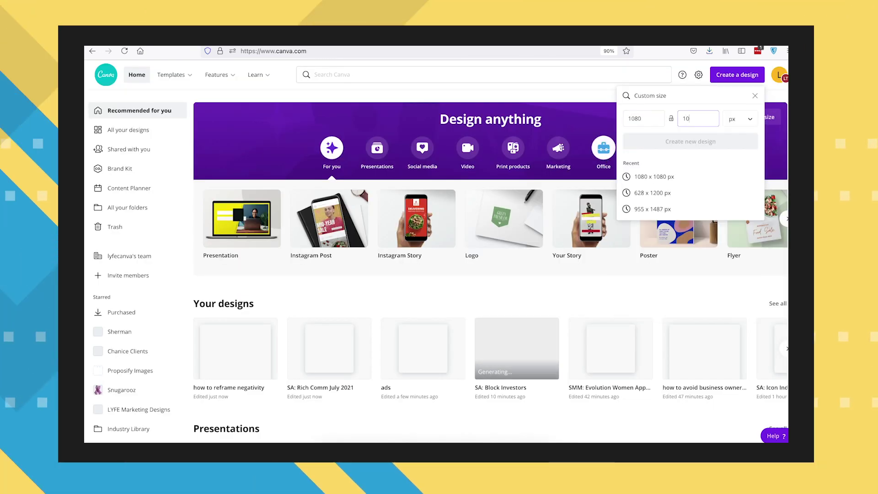
On the 1080 × 1080 page, enlarge the presenter cutout, select the headline, and stretch the blurred background across.
text(80)
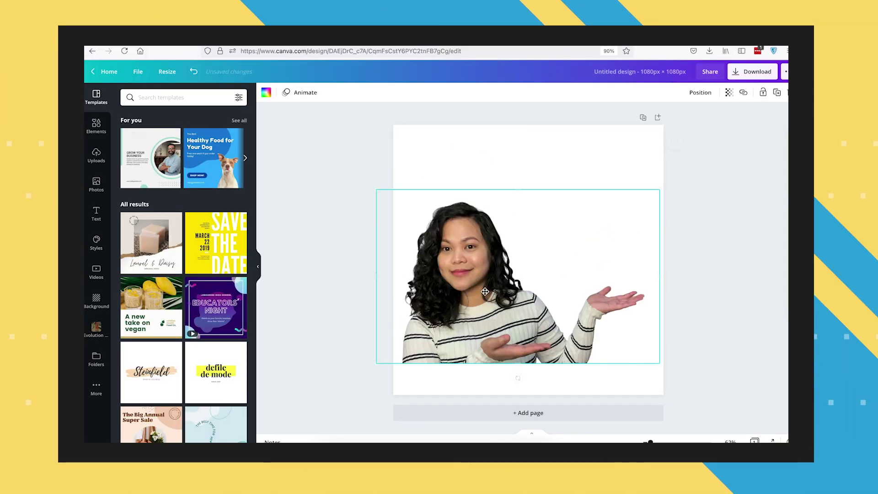
drag(658, 188, 674, 137)
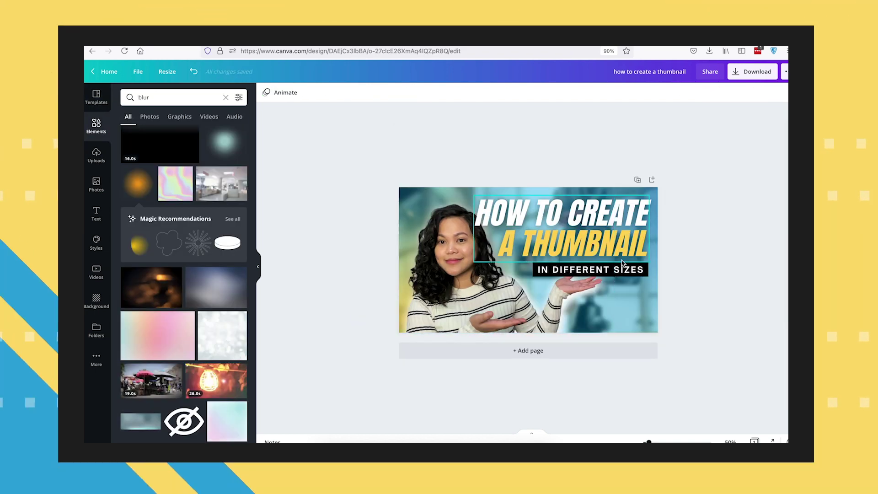
click(621, 263)
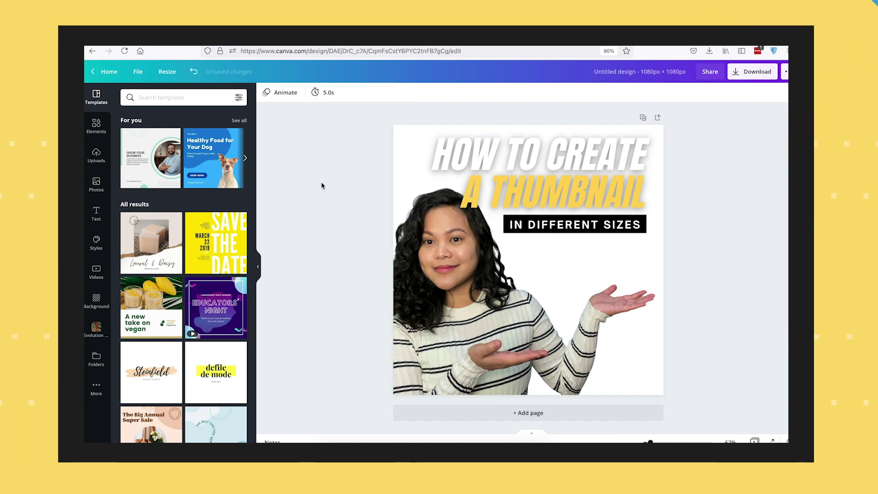
drag(649, 280, 677, 272)
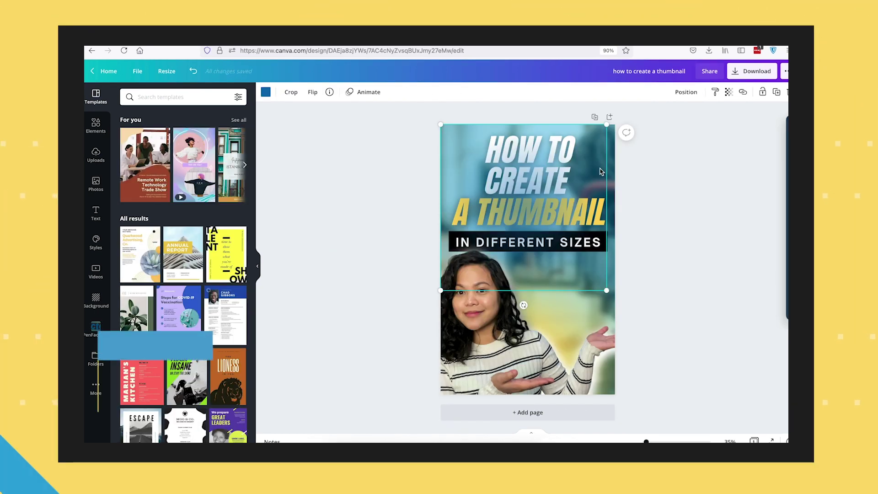
Fill the tall IGTV page with the blurred background and reposition the presenter and headline together.
drag(607, 124, 624, 121)
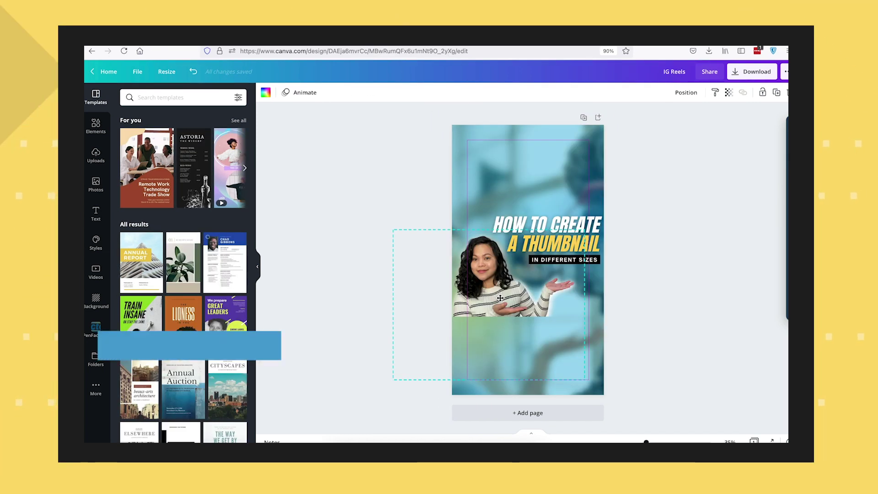
drag(500, 348, 500, 298)
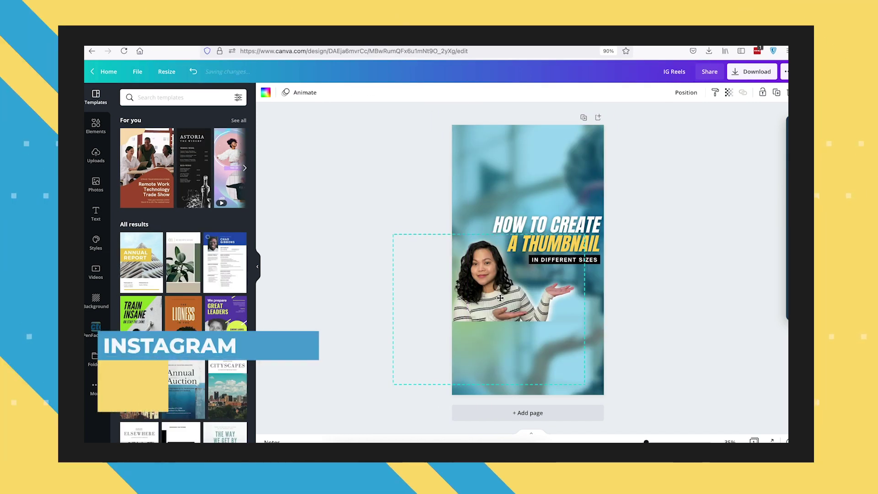
key(ctrl+a)
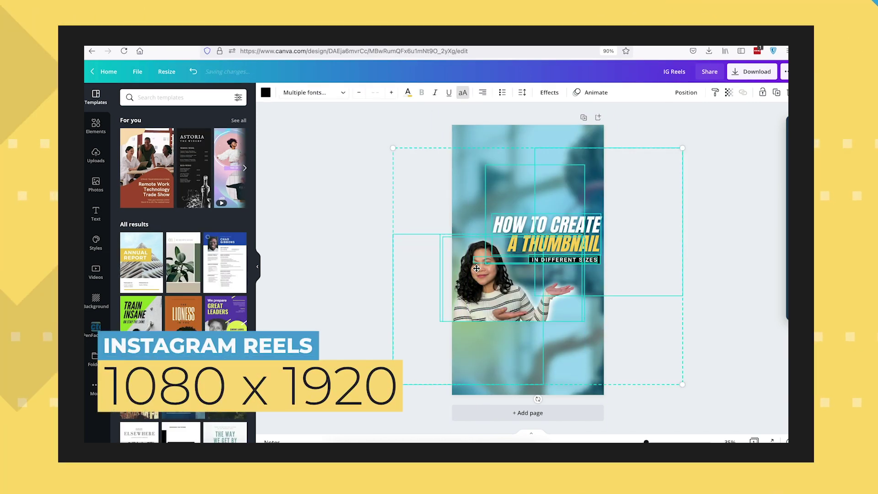
drag(476, 269, 477, 276)
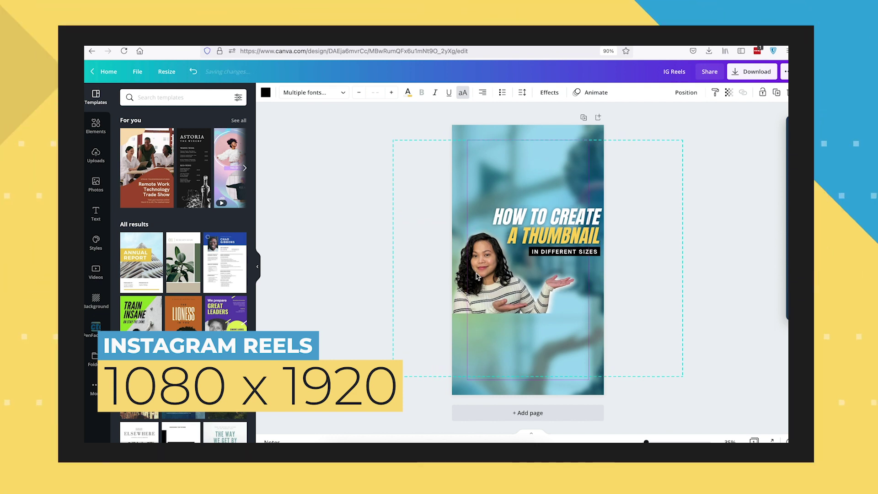
click(319, 259)
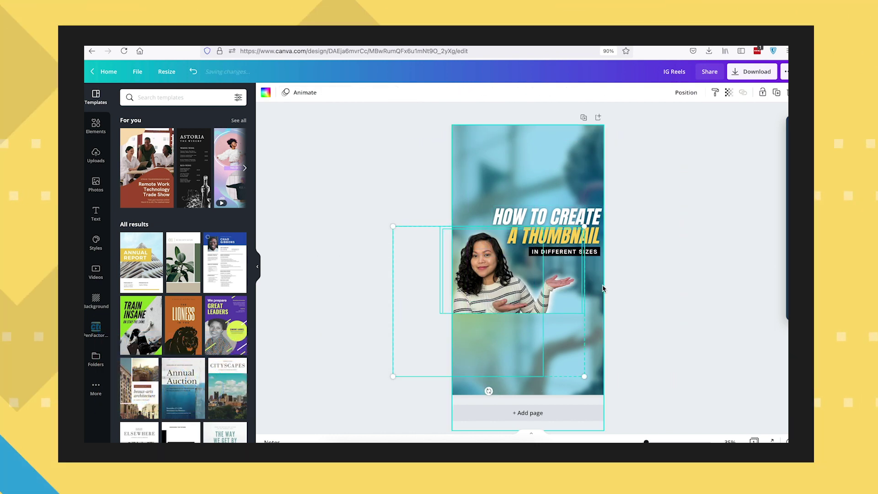
Check the full-page blurred background, then enlarge the presenter photo.
click(603, 288)
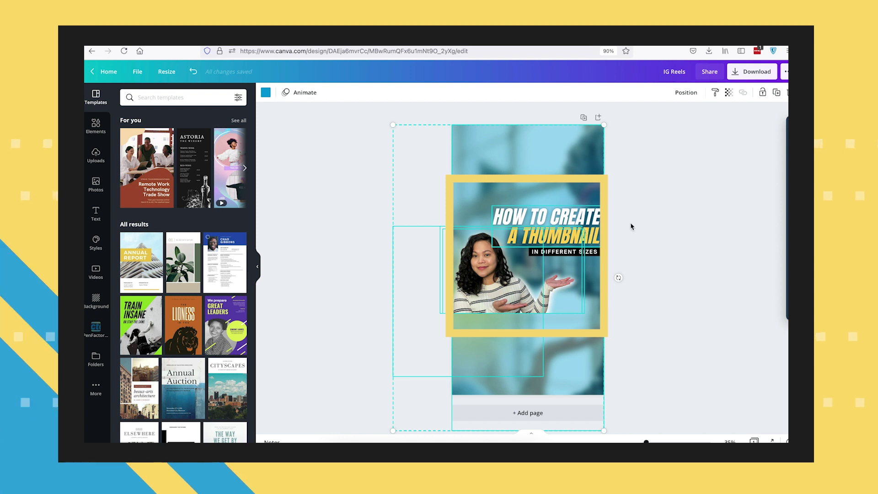
click(631, 226)
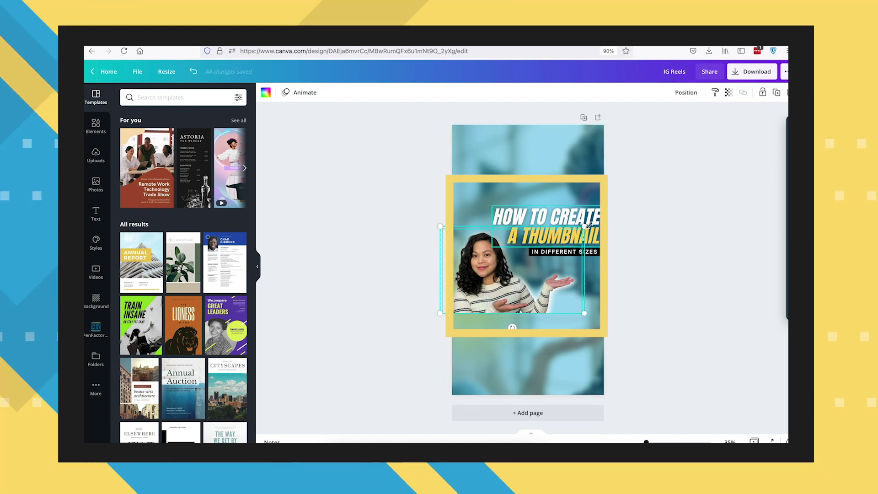
drag(584, 226, 596, 216)
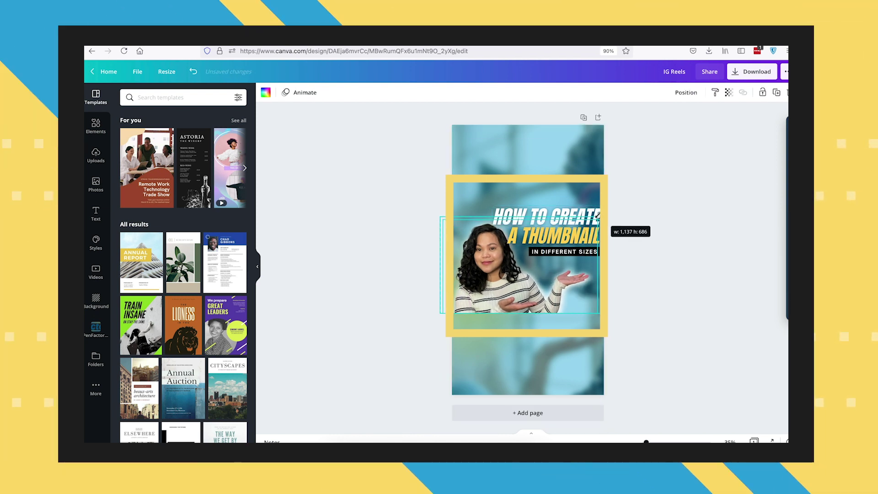